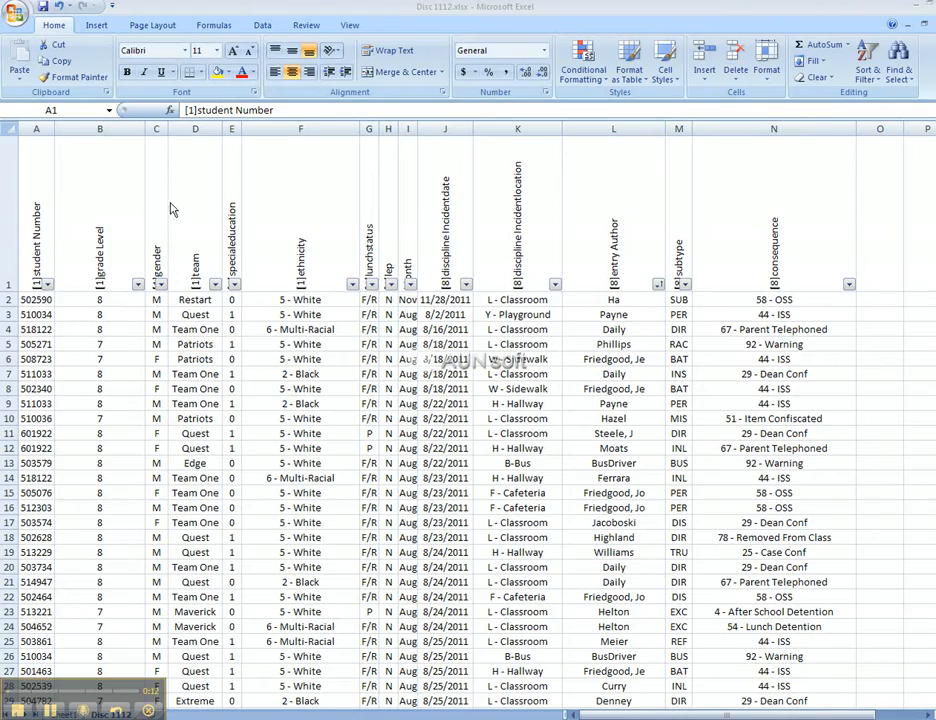
Step: Select the entire Disc 1112 discipline table with Ctrl+A, ready to insert a PivotTable
{"action": "key", "text": "ctrl+a"}
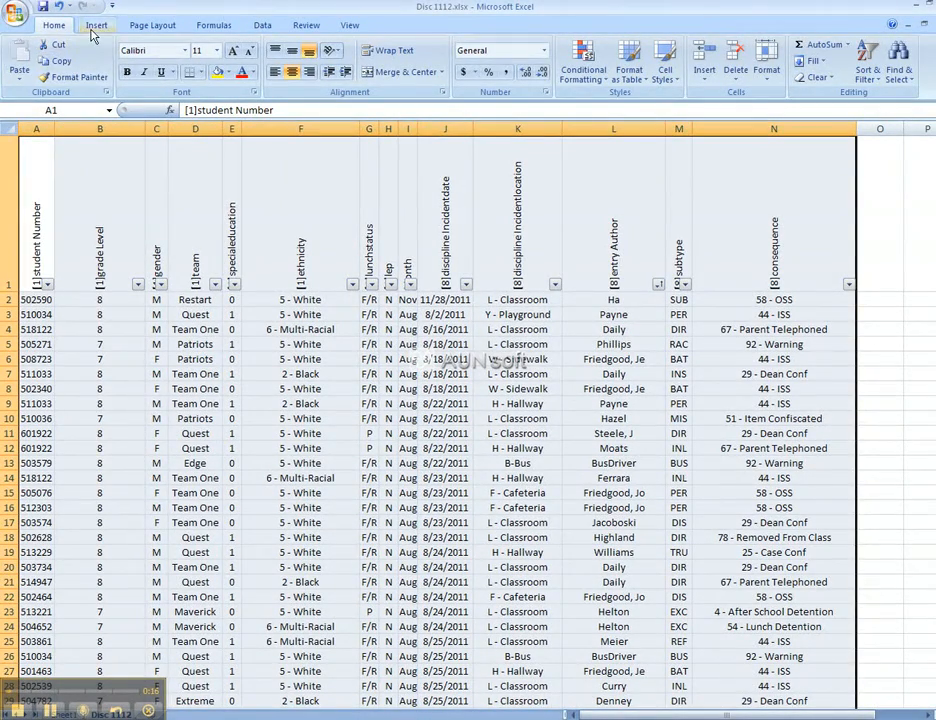
{"action": "left_click", "coordinate": [93, 31]}
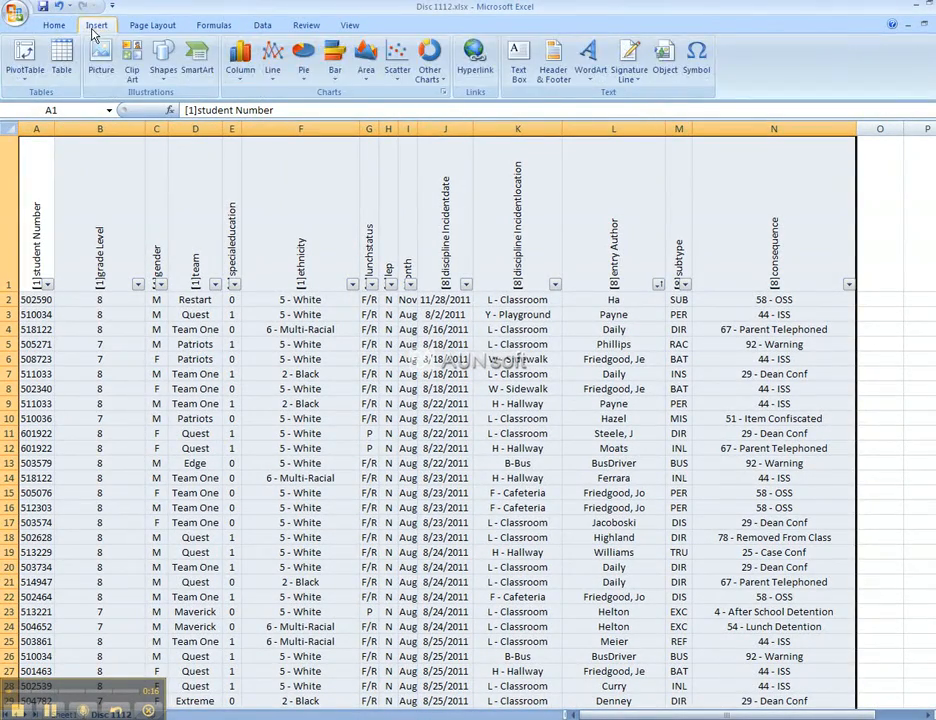
Step: Create a PivotTable from 'Disc 1112'!$A$1:$N$475 on a new worksheet
{"action": "left_click", "coordinate": [30, 55]}
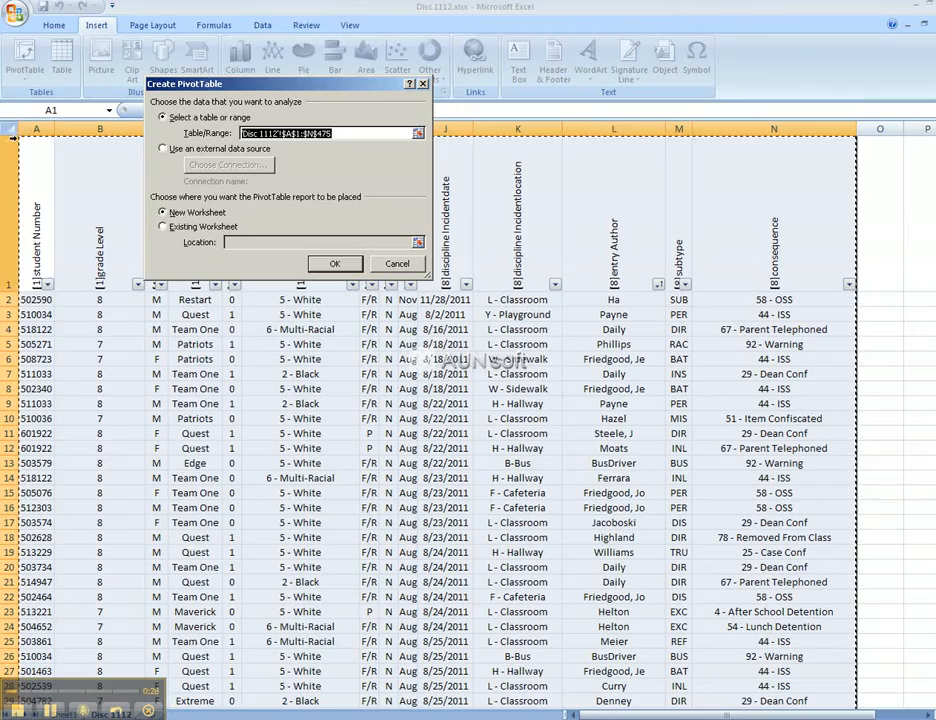
{"action": "left_click_drag", "start_coordinate": [23, 142], "coordinate": [820, 670]}
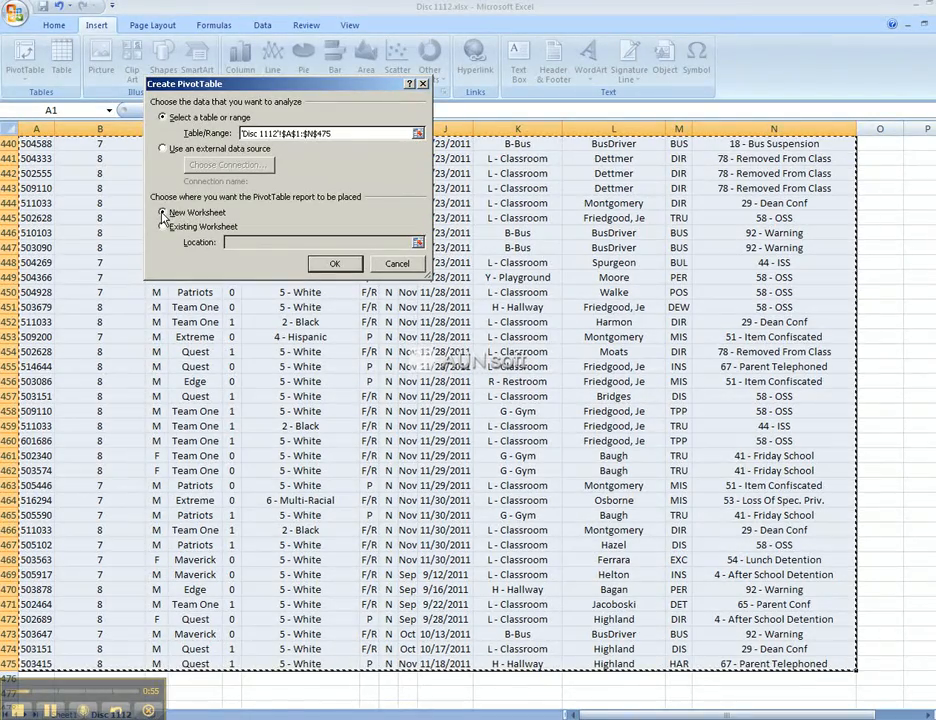
{"action": "left_click", "coordinate": [336, 265]}
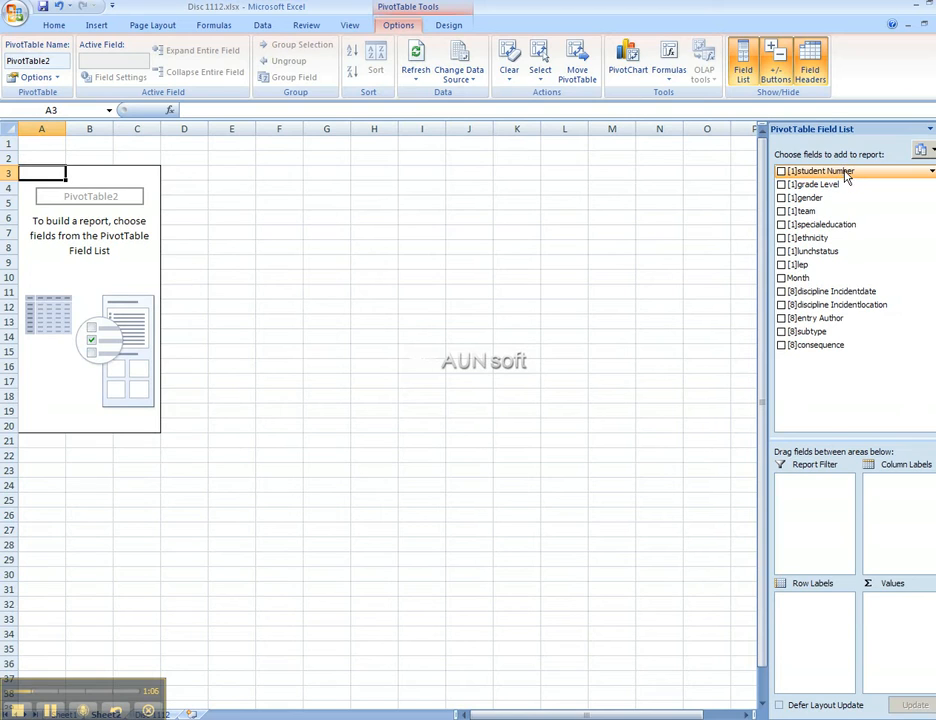
Step: Place the [1]student Number field in the PivotTable's Values area
{"action": "left_click_drag", "start_coordinate": [845, 172], "coordinate": [903, 617]}
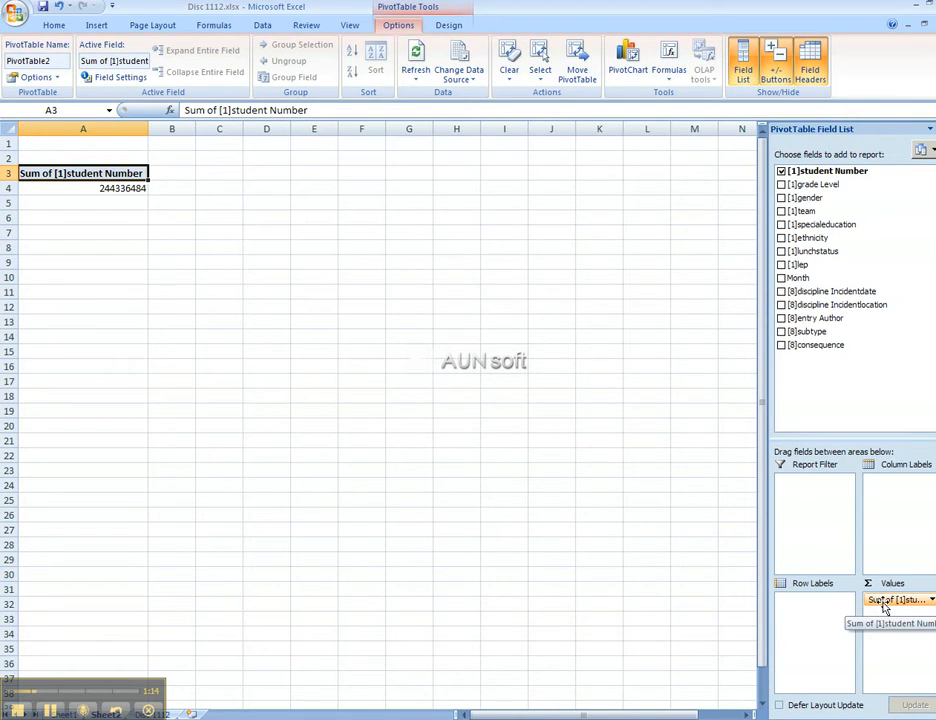
Step: Change the student Number value field from Sum to Count, totalling 474 records
{"action": "right_click", "coordinate": [109, 173]}
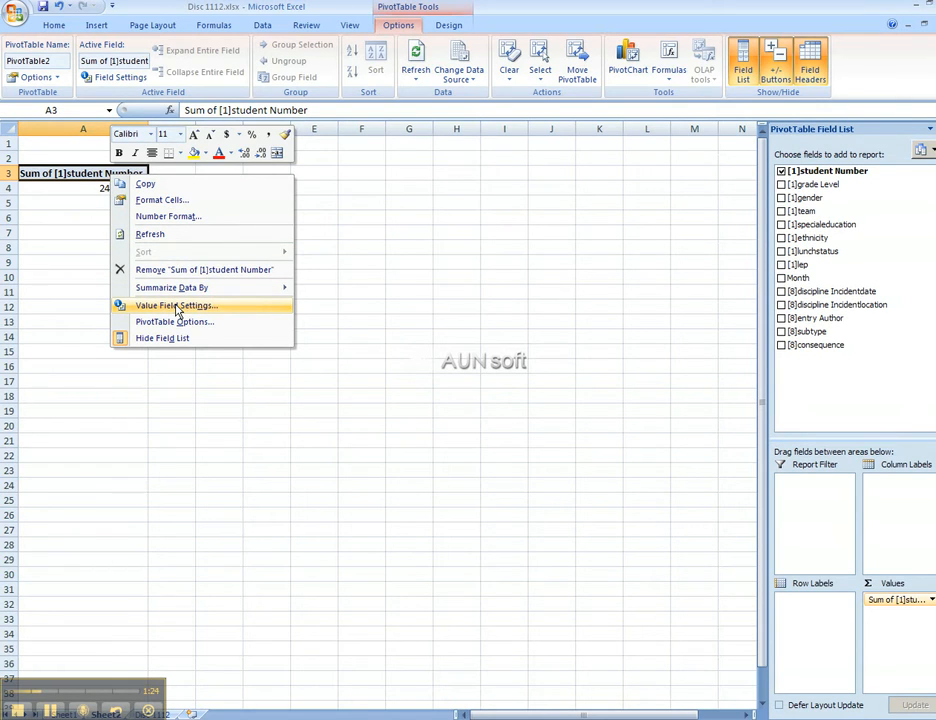
{"action": "left_click", "coordinate": [176, 306]}
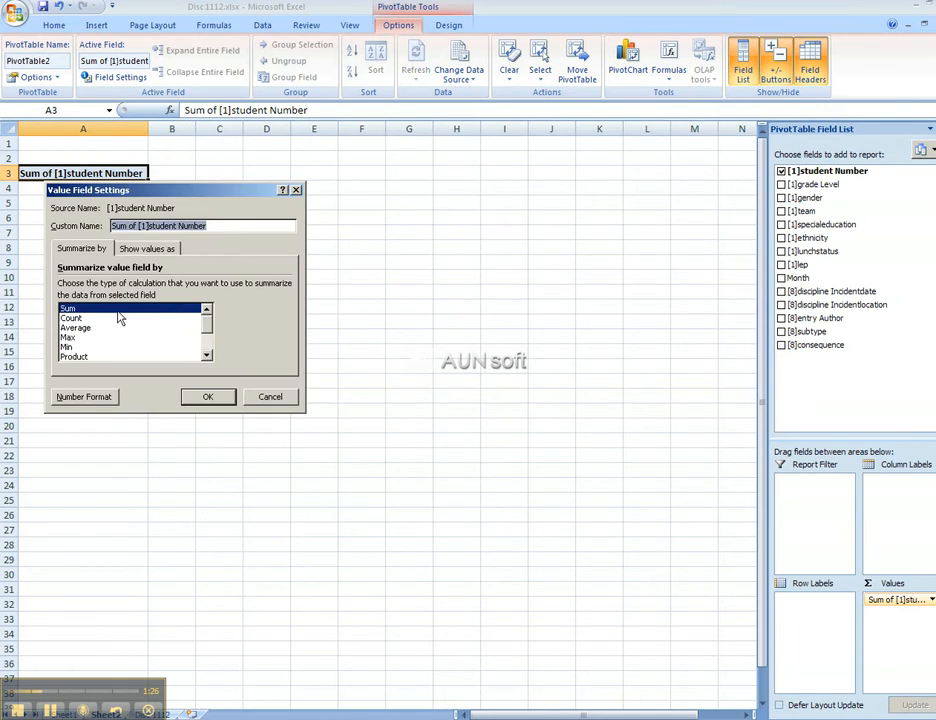
{"action": "left_click", "coordinate": [79, 319]}
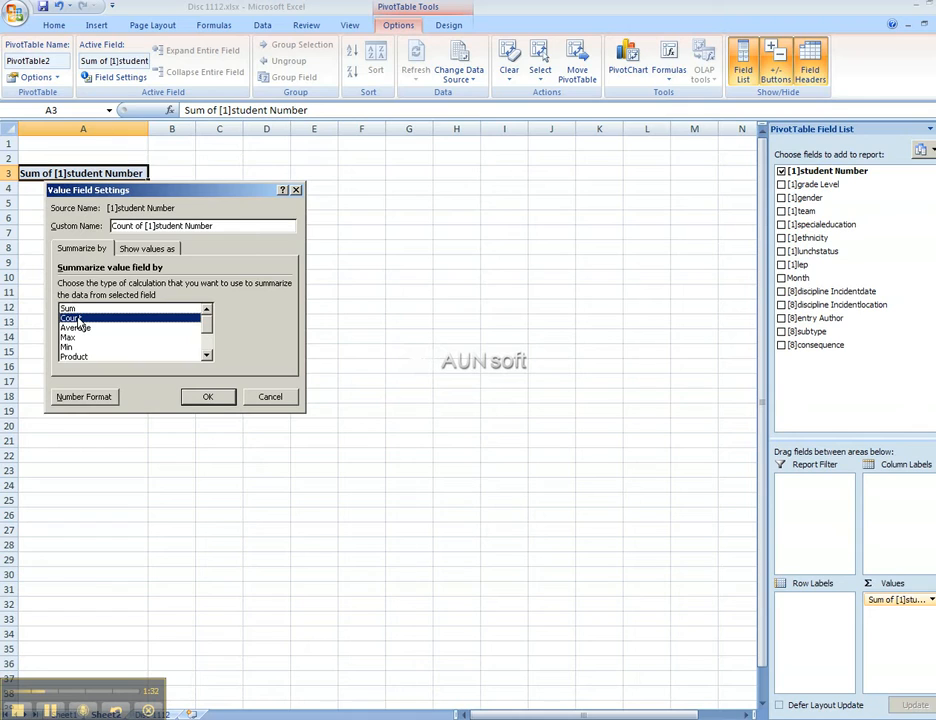
{"action": "left_click", "coordinate": [212, 396]}
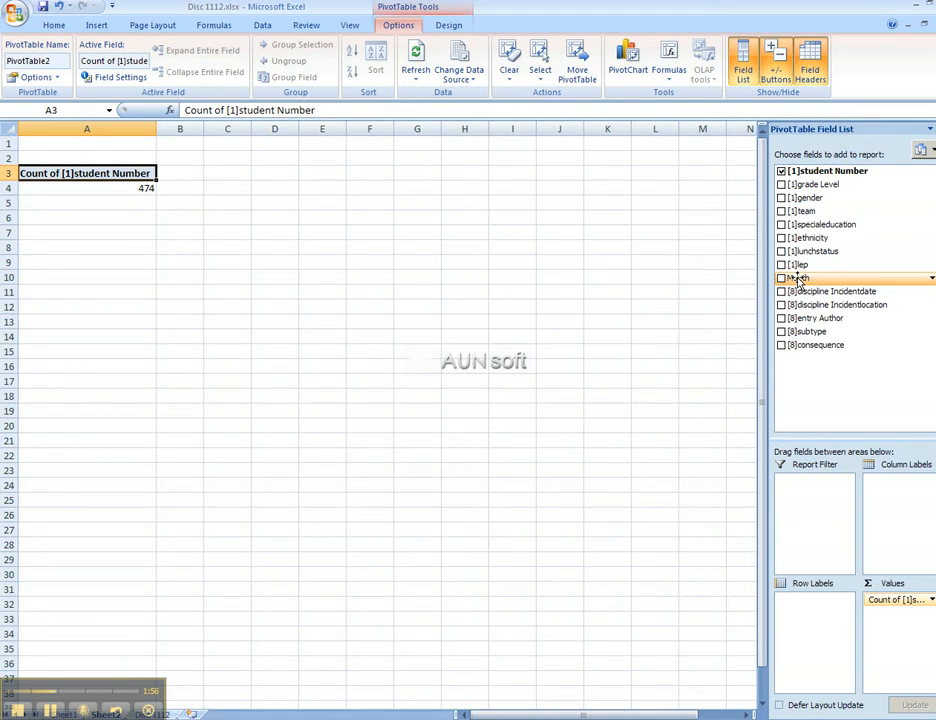
Step: Put Month in Row Labels to show counts for Aug, Sep, Oct and Nov
{"action": "left_click_drag", "start_coordinate": [799, 282], "coordinate": [803, 604]}
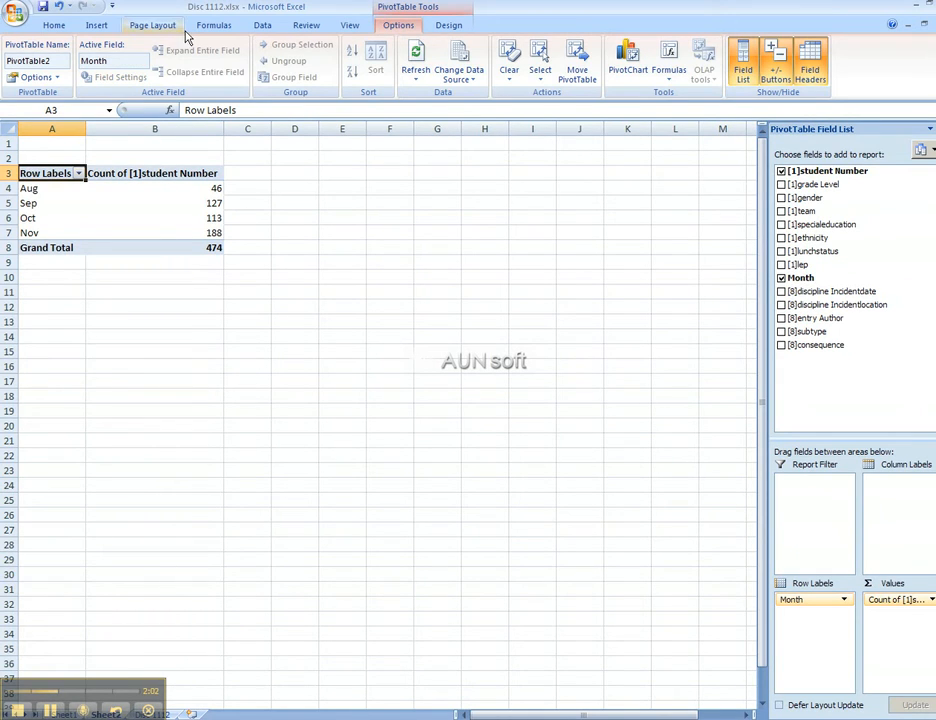
Step: Insert a 2-D clustered column PivotChart of monthly counts, with its filter pane moved alongside
{"action": "left_click", "coordinate": [97, 26]}
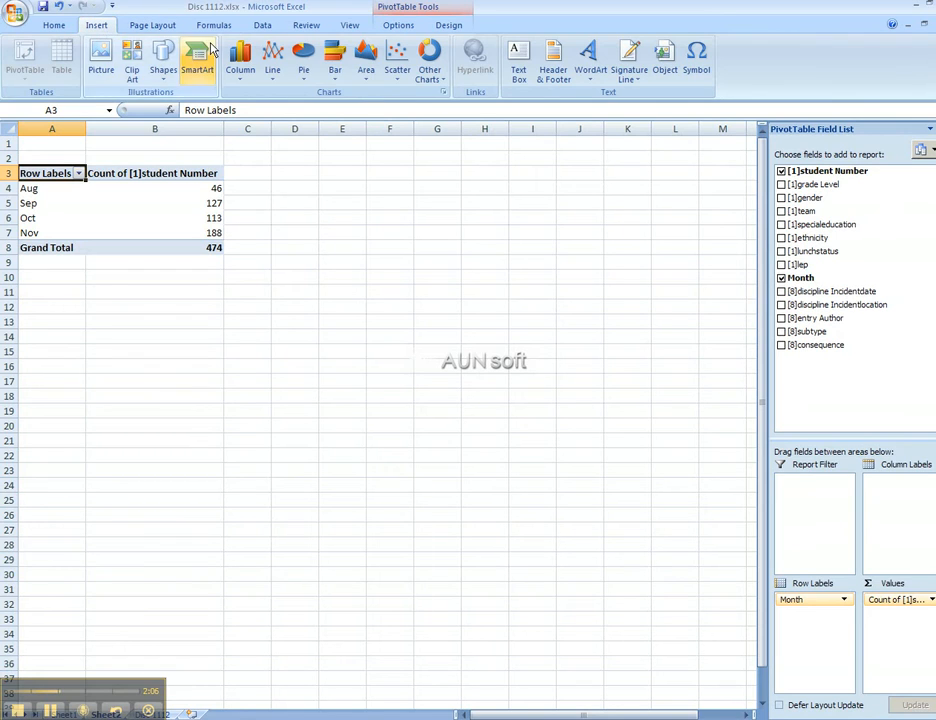
{"action": "left_click", "coordinate": [241, 60]}
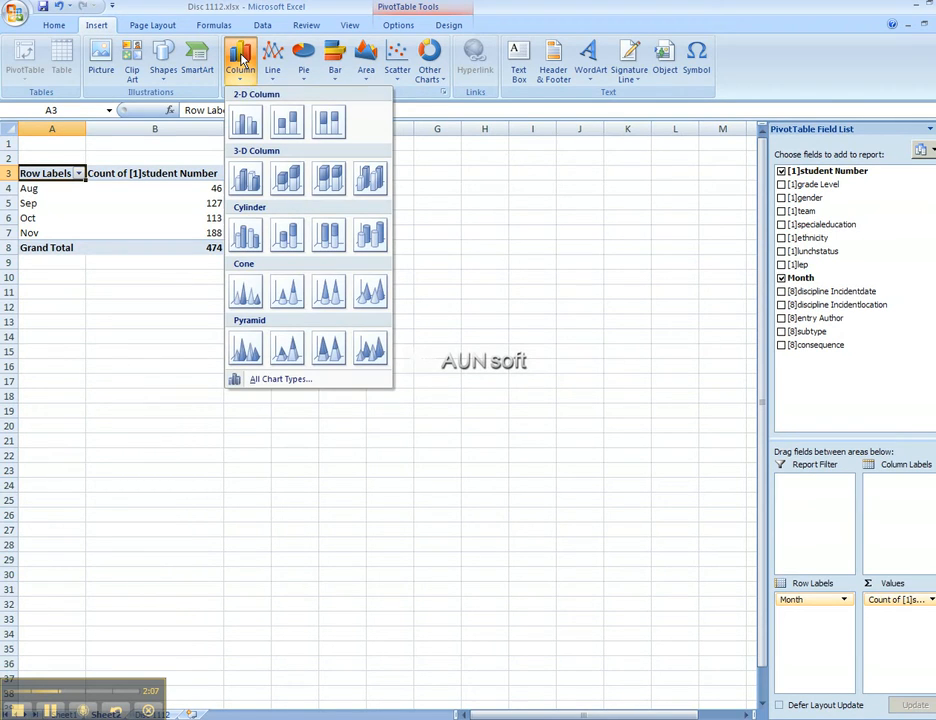
{"action": "left_click", "coordinate": [247, 123]}
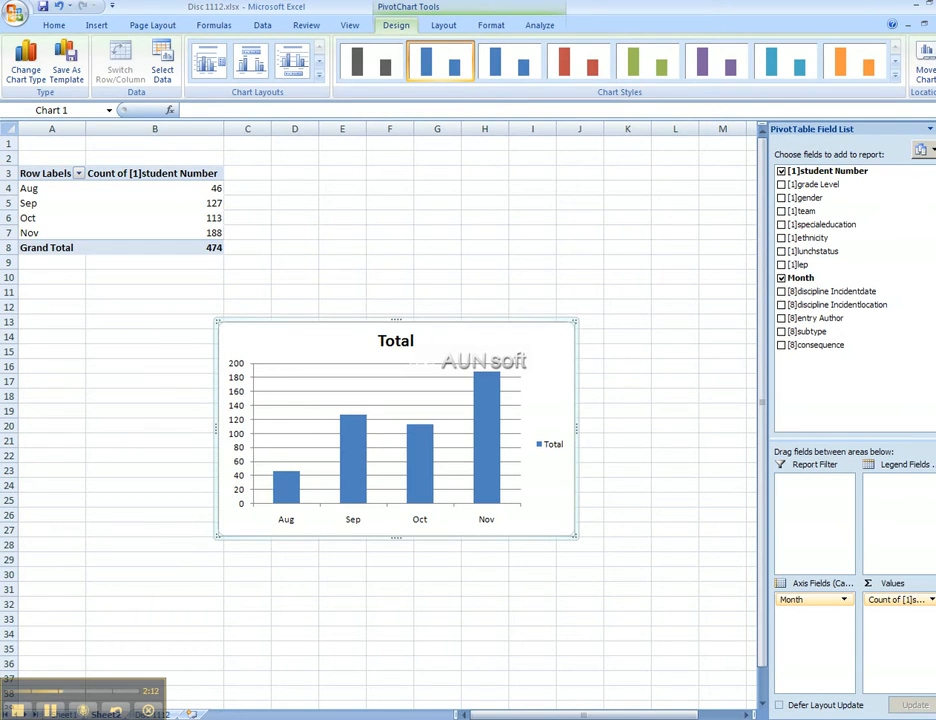
{"action": "left_click_drag", "start_coordinate": [340, 378], "coordinate": [704, 497]}
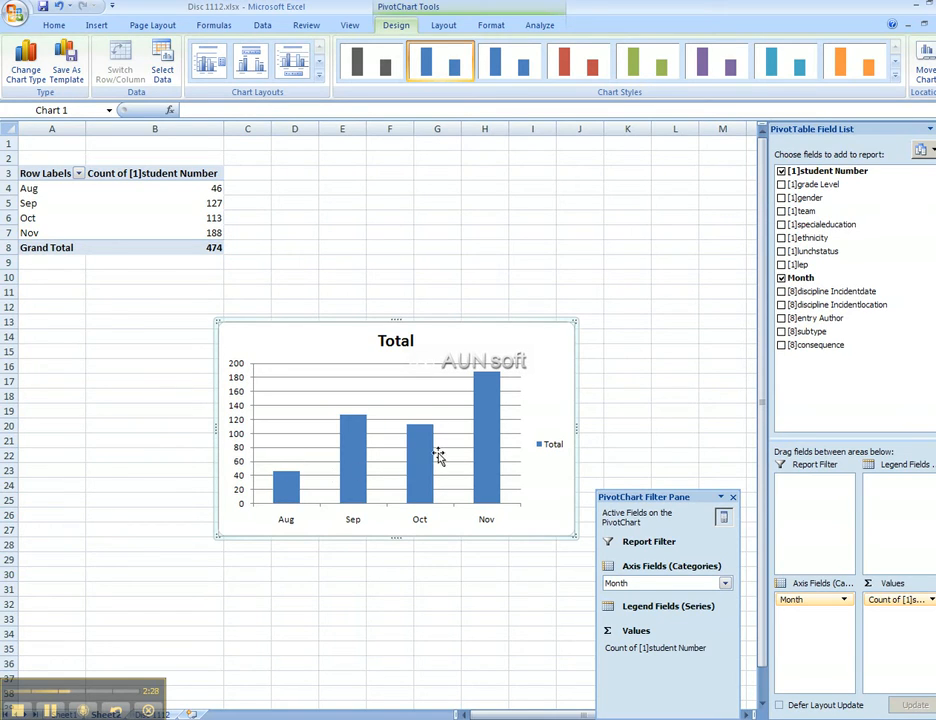
Step: Label the bars with their counts (46, 127, 113, 188) and close the PivotChart Filter Pane
{"action": "right_click", "coordinate": [481, 434]}
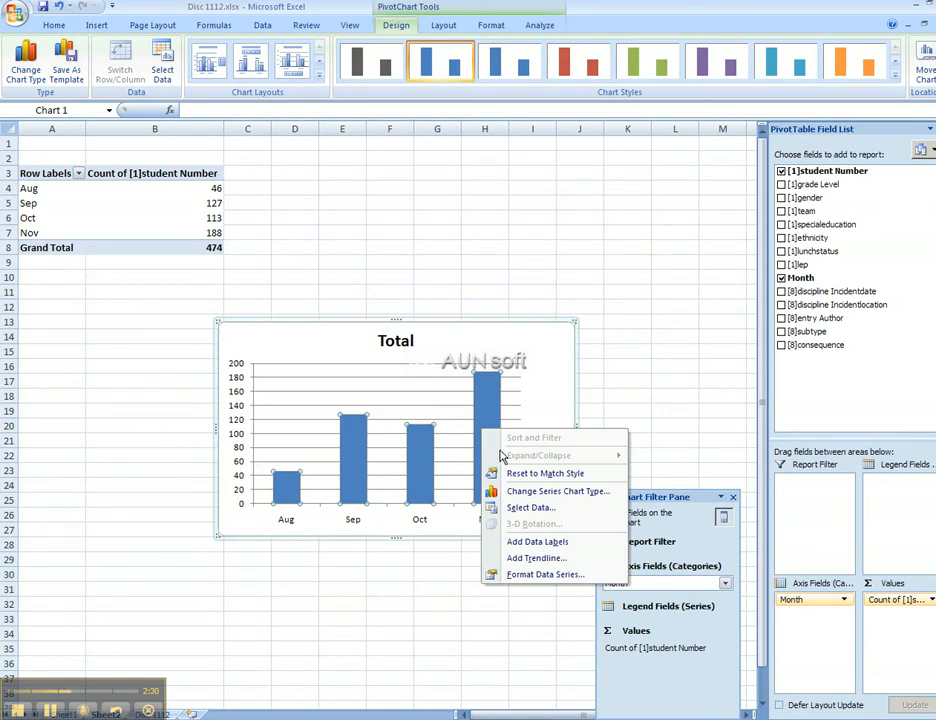
{"action": "left_click", "coordinate": [530, 545]}
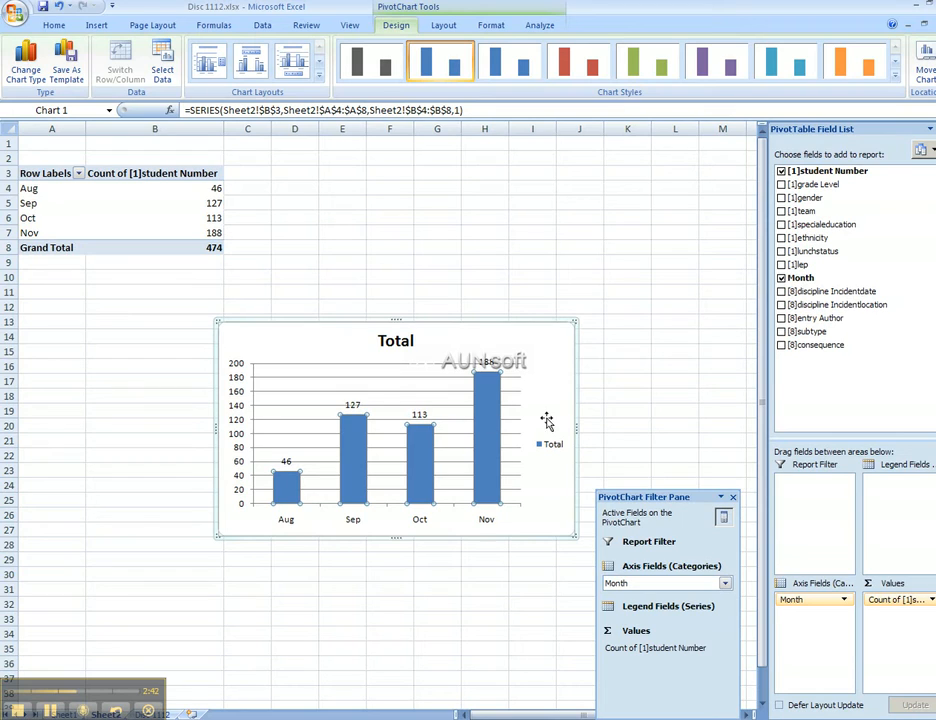
{"action": "left_click", "coordinate": [733, 497]}
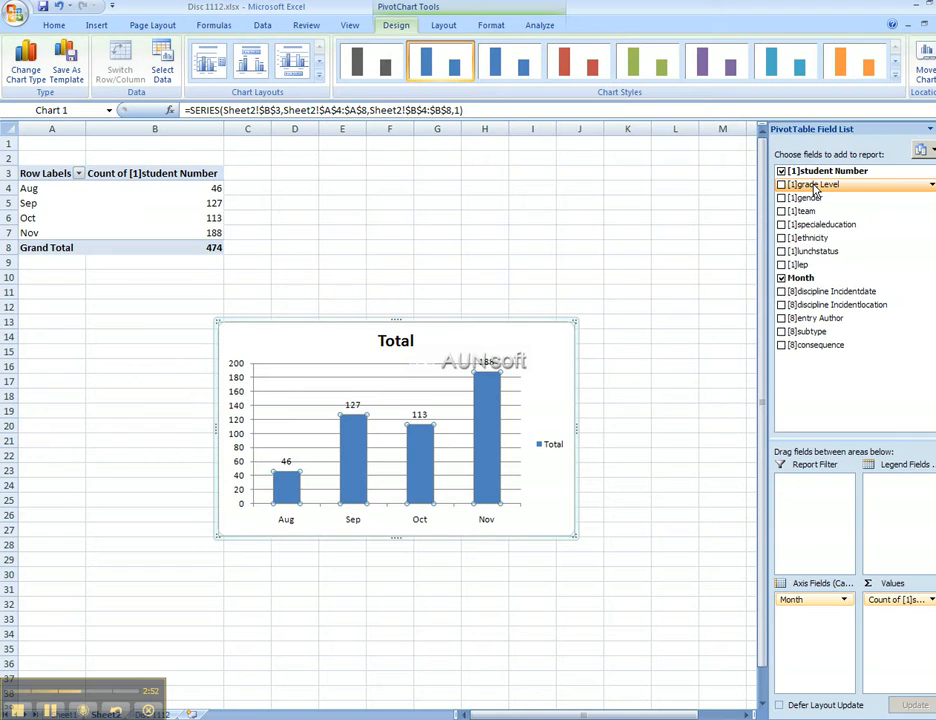
Step: Add [1]grade Level below Month in the axis fields, splitting each month into grades 7 and 8
{"action": "left_click_drag", "start_coordinate": [814, 187], "coordinate": [803, 614]}
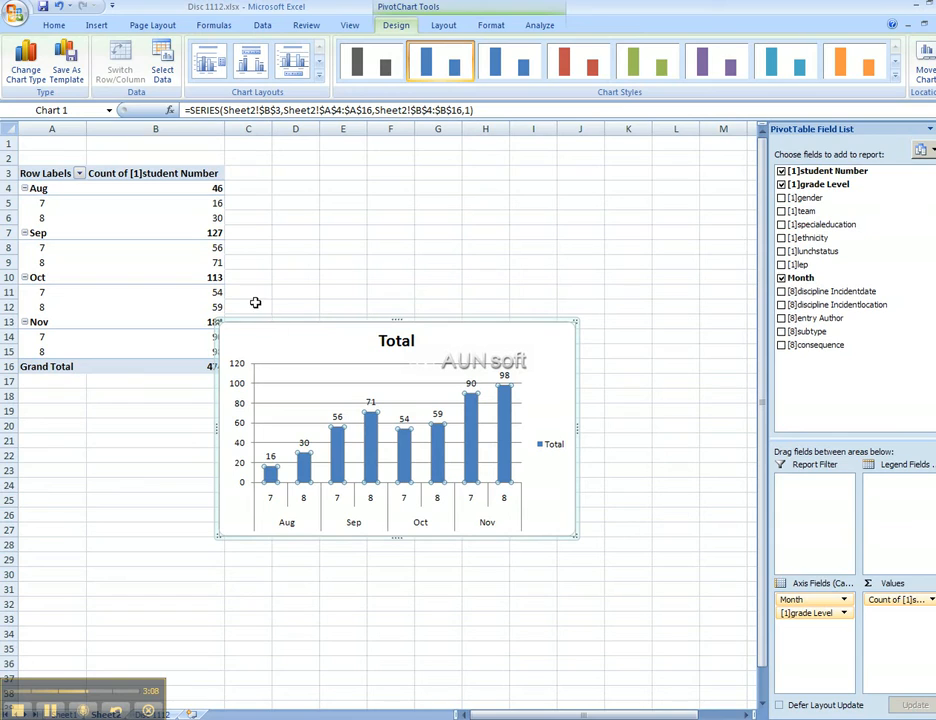
{"action": "left_click", "coordinate": [80, 174]}
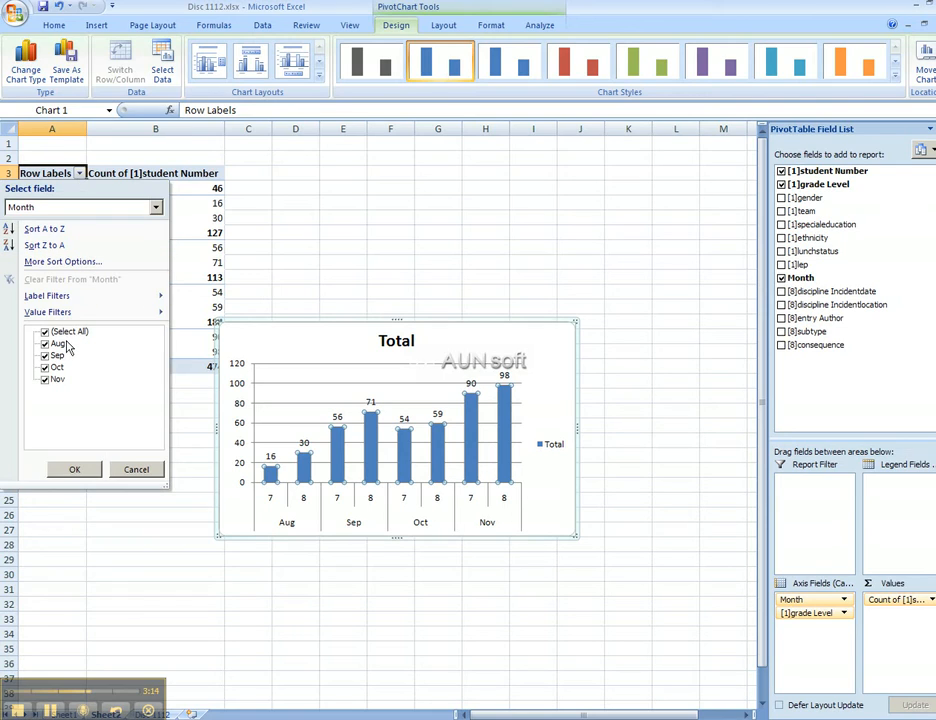
{"action": "left_click", "coordinate": [45, 332]}
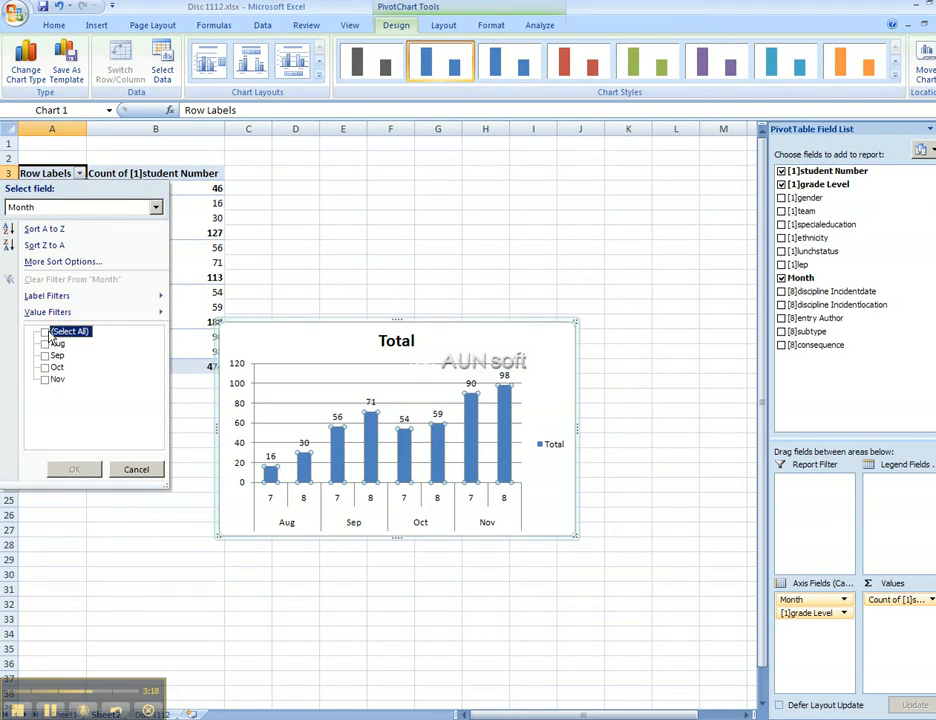
{"action": "left_click", "coordinate": [45, 380]}
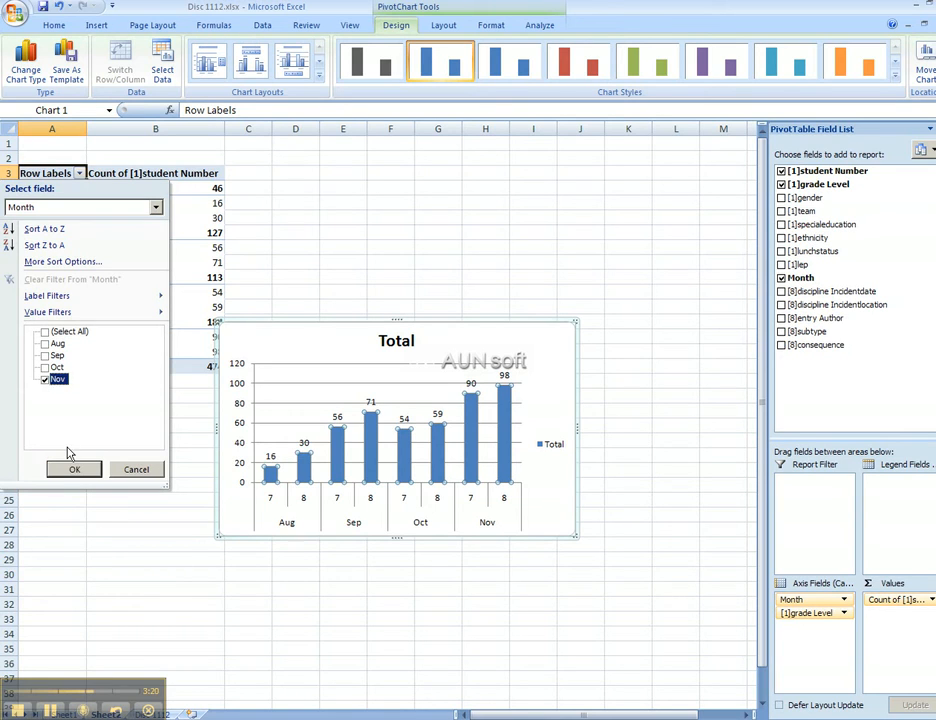
{"action": "left_click", "coordinate": [72, 469]}
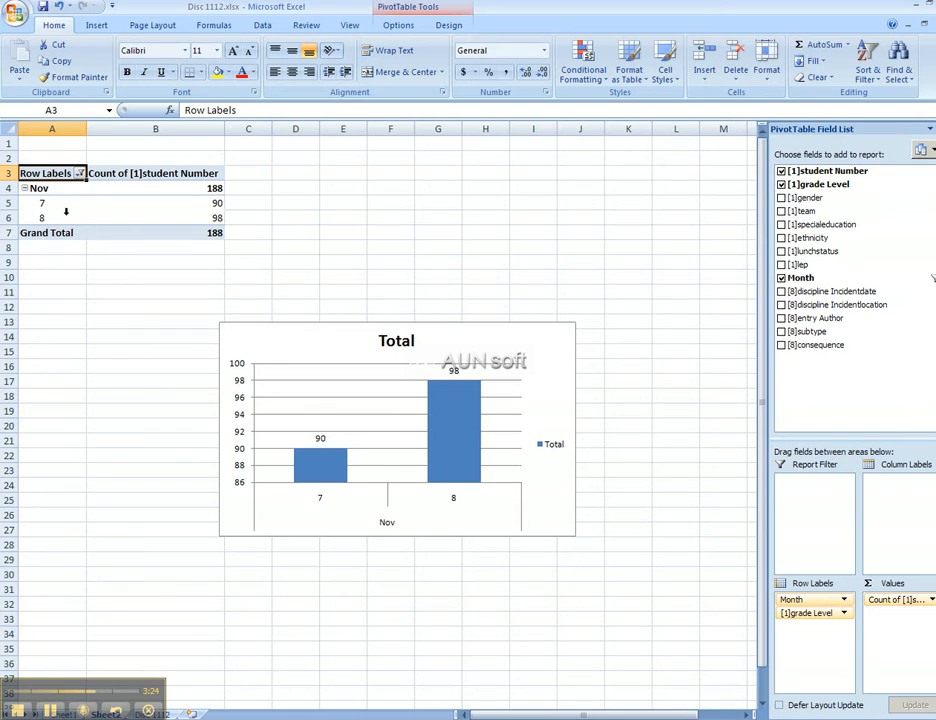
{"action": "left_click", "coordinate": [80, 175]}
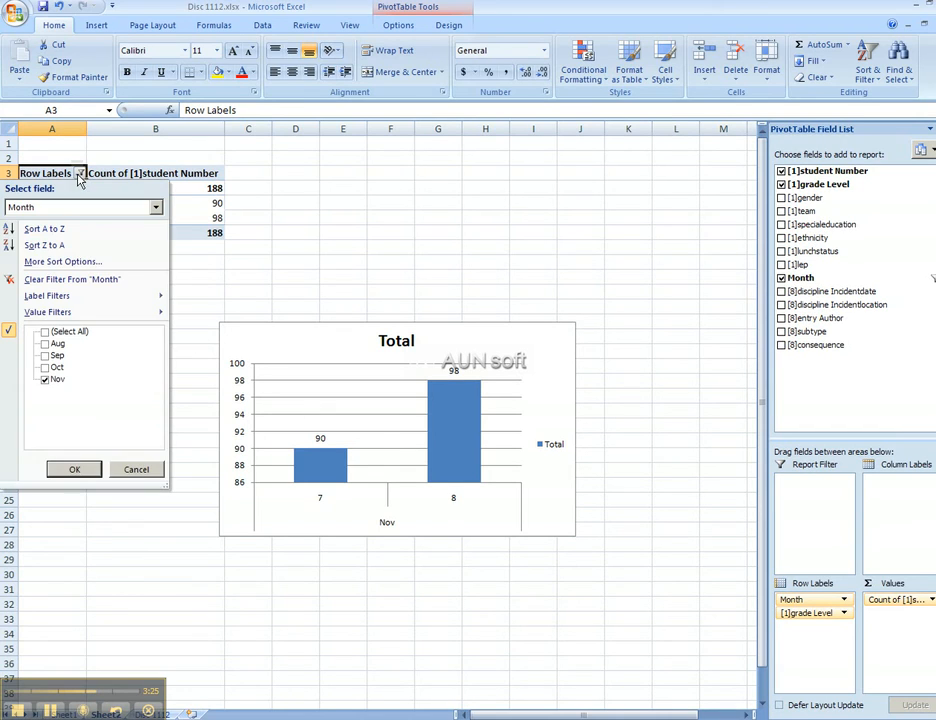
{"action": "left_click", "coordinate": [45, 333]}
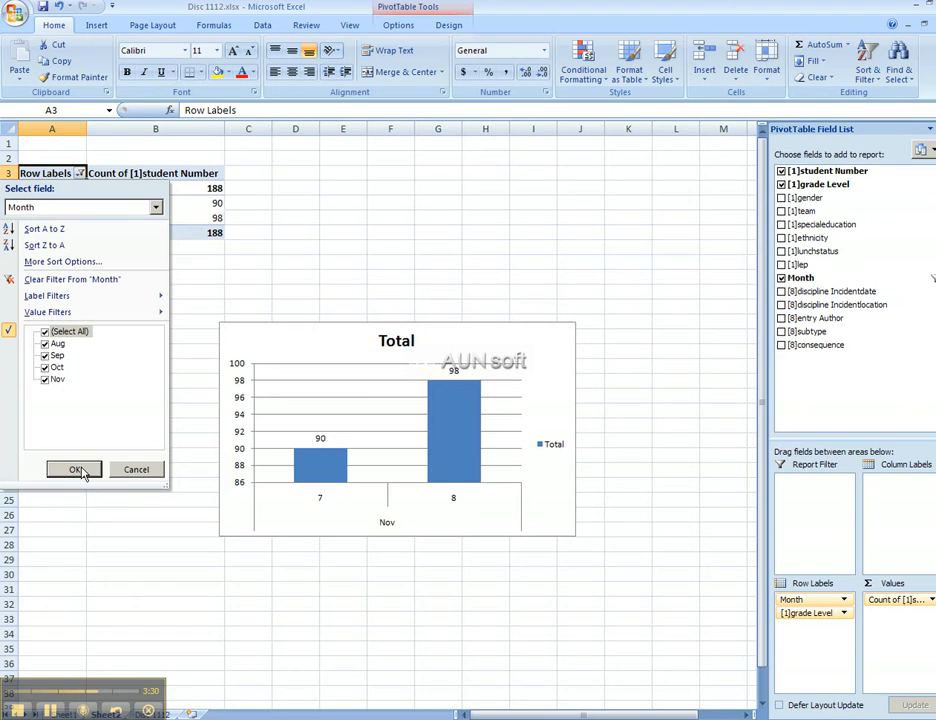
{"action": "left_click", "coordinate": [77, 470]}
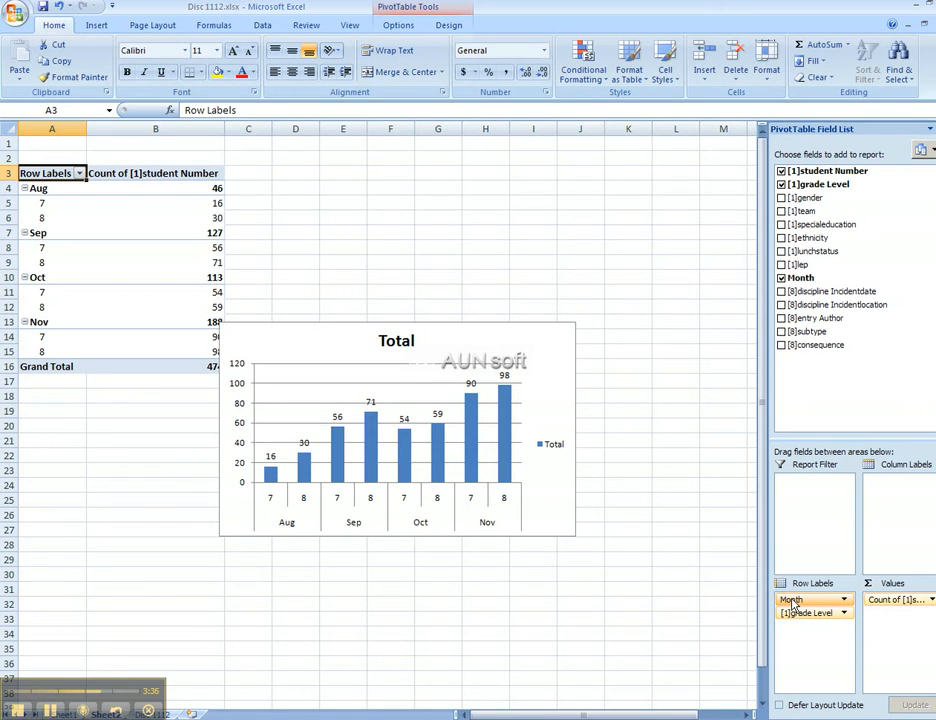
Step: Move Month to Column Labels and add data labels to the Sep bars
{"action": "left_click_drag", "start_coordinate": [791, 600], "coordinate": [899, 511]}
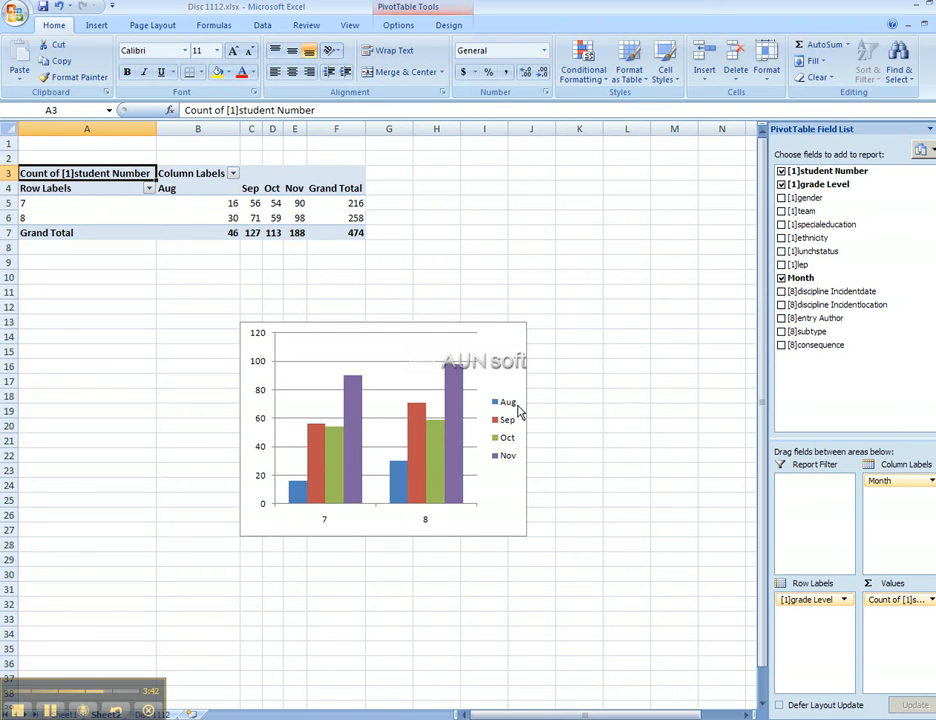
{"action": "right_click", "coordinate": [423, 465]}
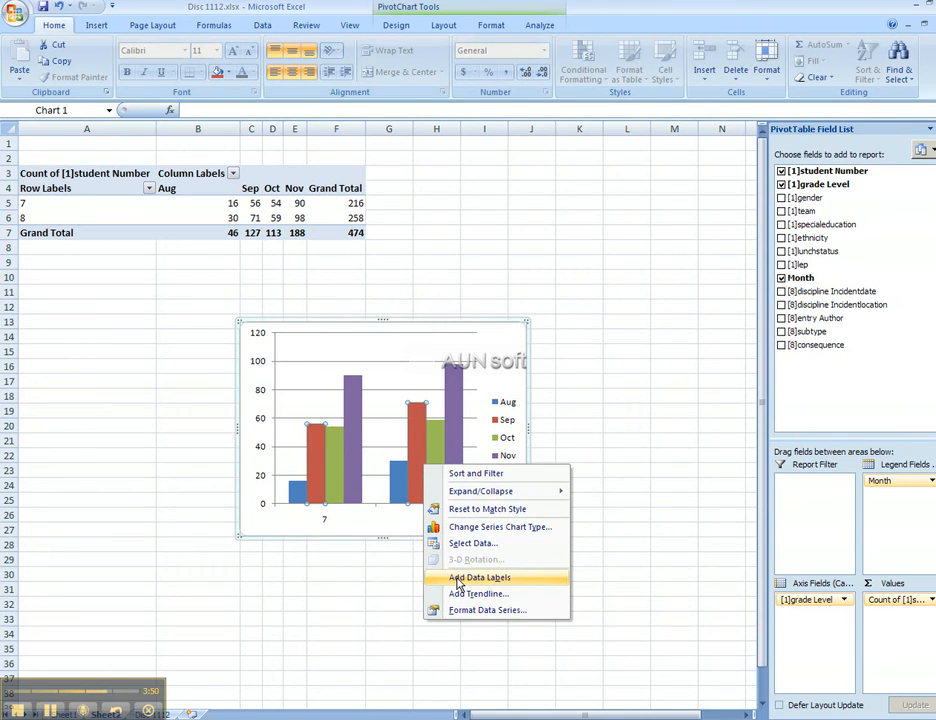
{"action": "left_click", "coordinate": [459, 583]}
Step: Add data labels to the Oct, Nov and Aug bars in the chart
{"action": "left_click", "coordinate": [437, 476]}
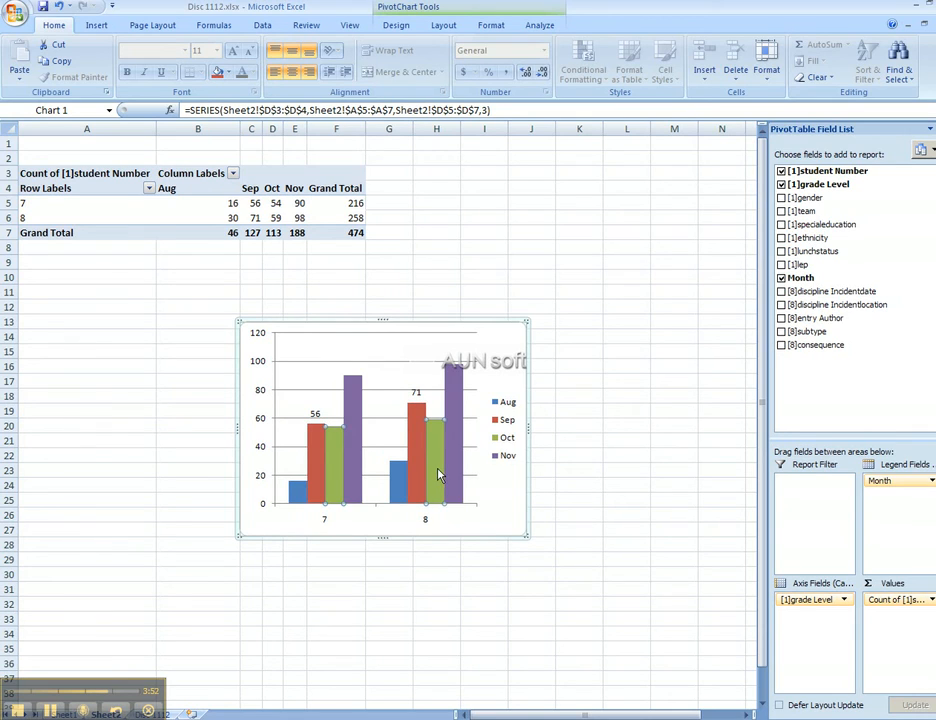
{"action": "right_click", "coordinate": [438, 476]}
{"action": "left_click", "coordinate": [450, 581]}
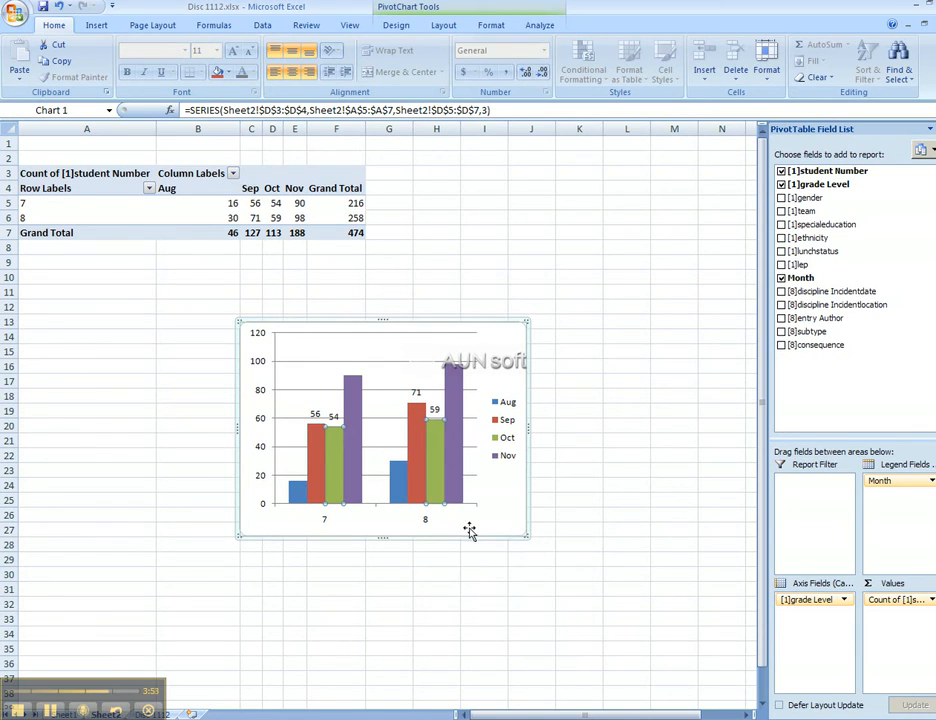
{"action": "left_click", "coordinate": [455, 472]}
{"action": "right_click", "coordinate": [456, 468]}
{"action": "left_click", "coordinate": [503, 580]}
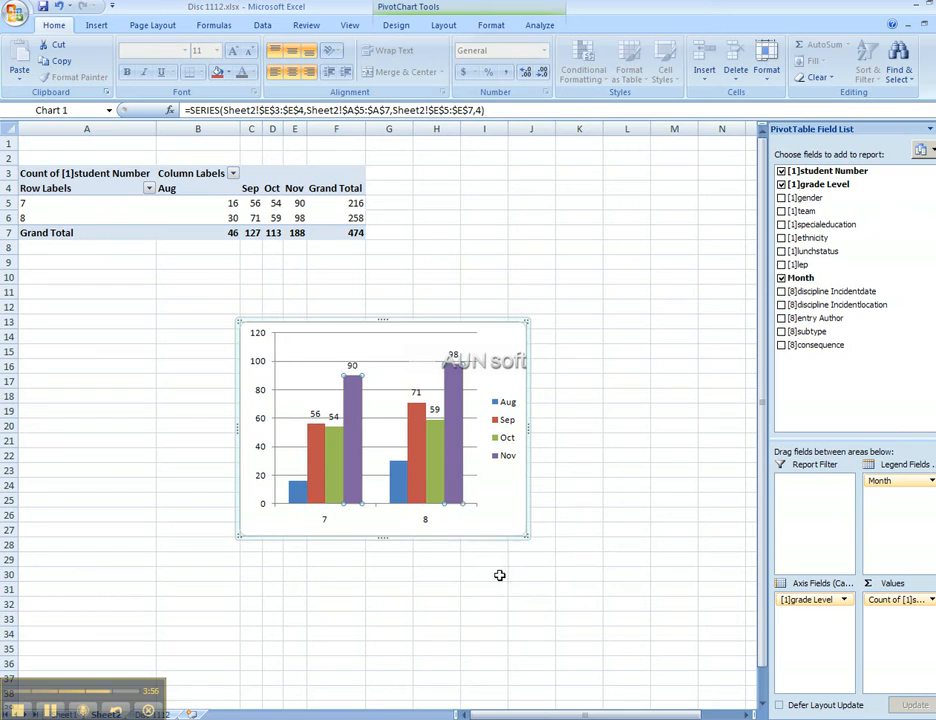
{"action": "left_click", "coordinate": [298, 491]}
{"action": "right_click", "coordinate": [300, 495]}
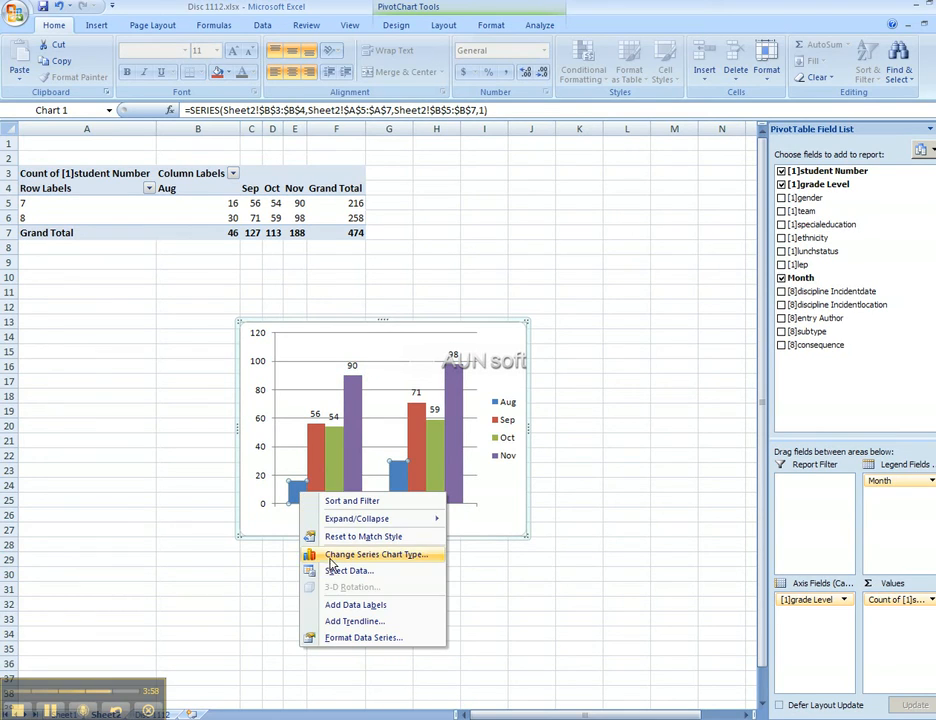
{"action": "left_click", "coordinate": [318, 604]}
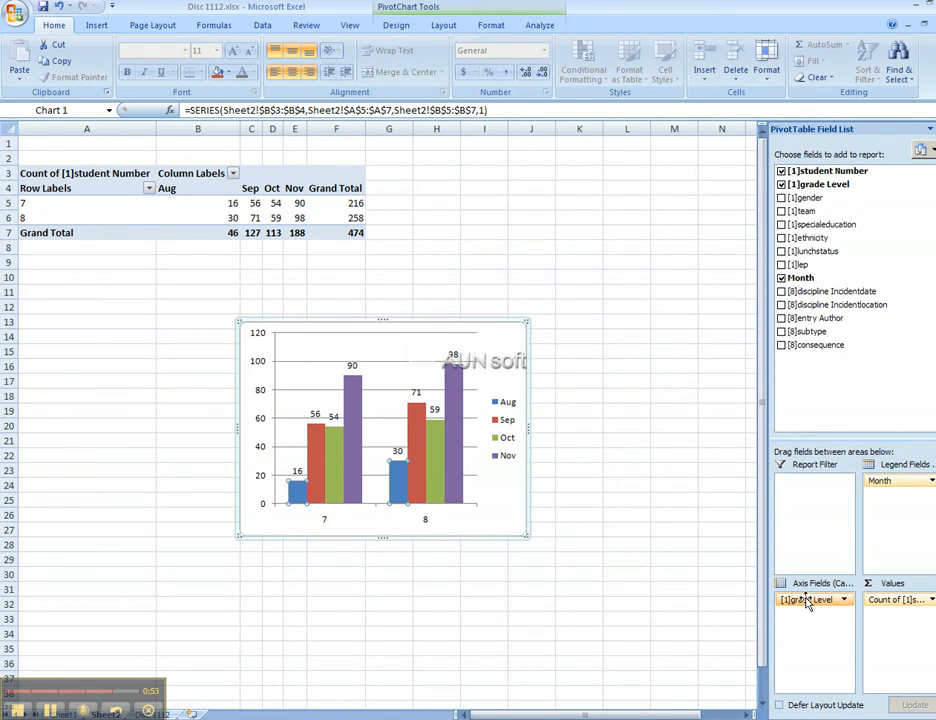
Step: Replace grade Level with gender, then ethnicity nested beneath it, in the axis fields
{"action": "left_click_drag", "start_coordinate": [808, 604], "coordinate": [829, 376]}
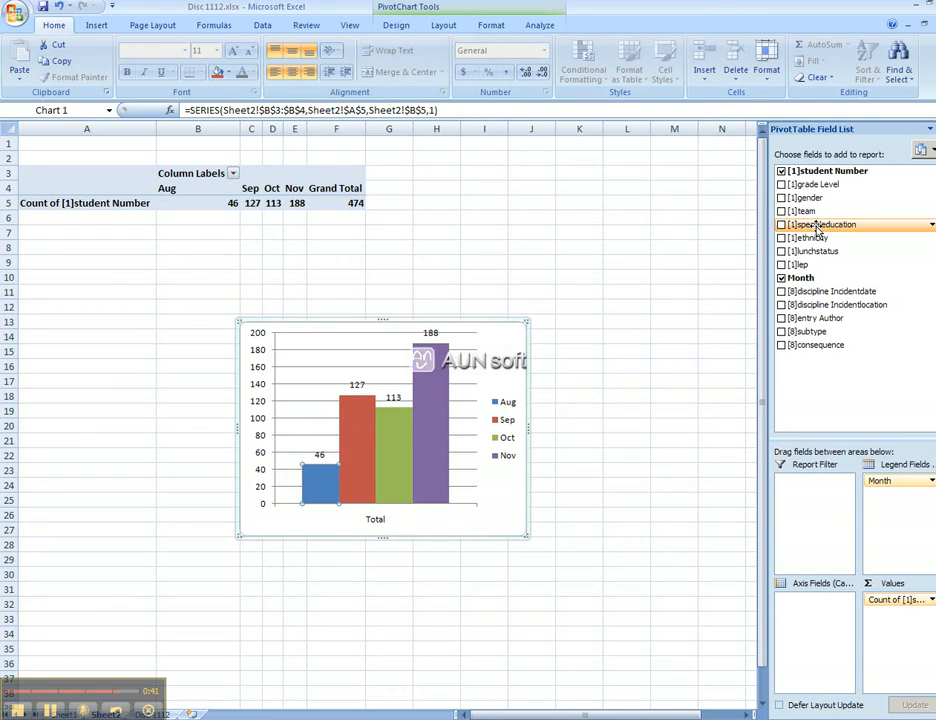
{"action": "left_click_drag", "start_coordinate": [812, 197], "coordinate": [805, 605]}
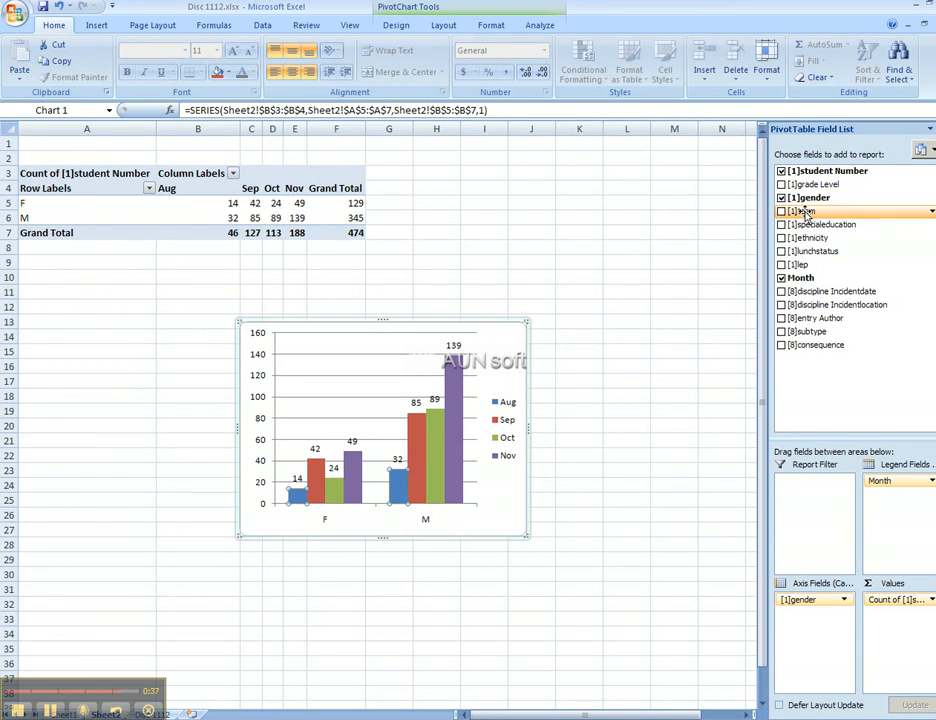
{"action": "left_click_drag", "start_coordinate": [806, 240], "coordinate": [806, 622]}
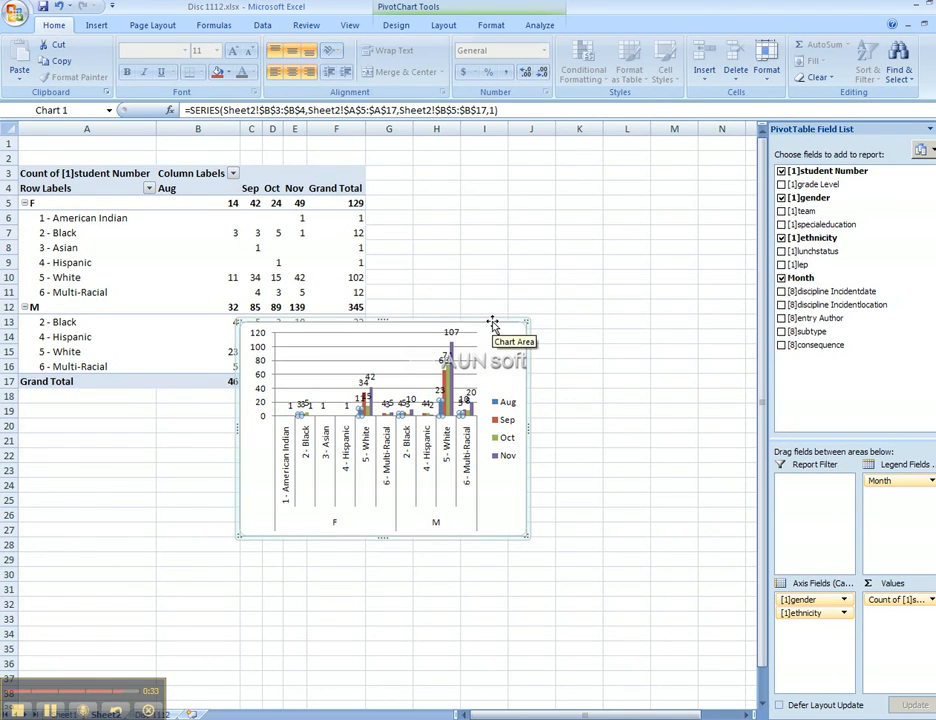
Step: Move the chart right of the table, keeping gender grouped above ethnicity
{"action": "left_click_drag", "start_coordinate": [493, 320], "coordinate": [618, 317]}
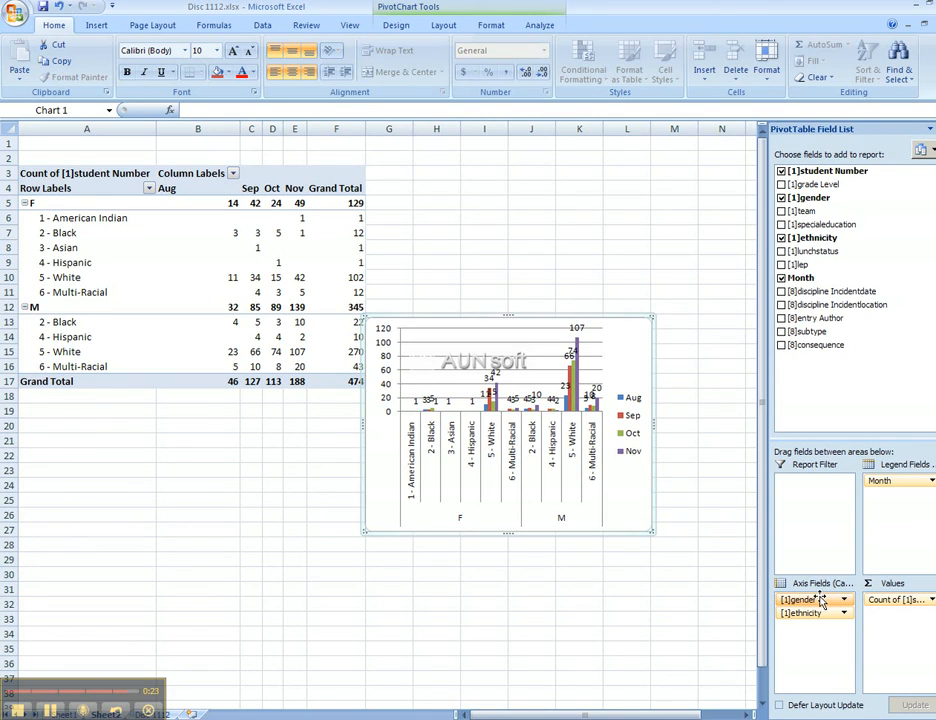
{"action": "left_click_drag", "start_coordinate": [822, 601], "coordinate": [816, 628]}
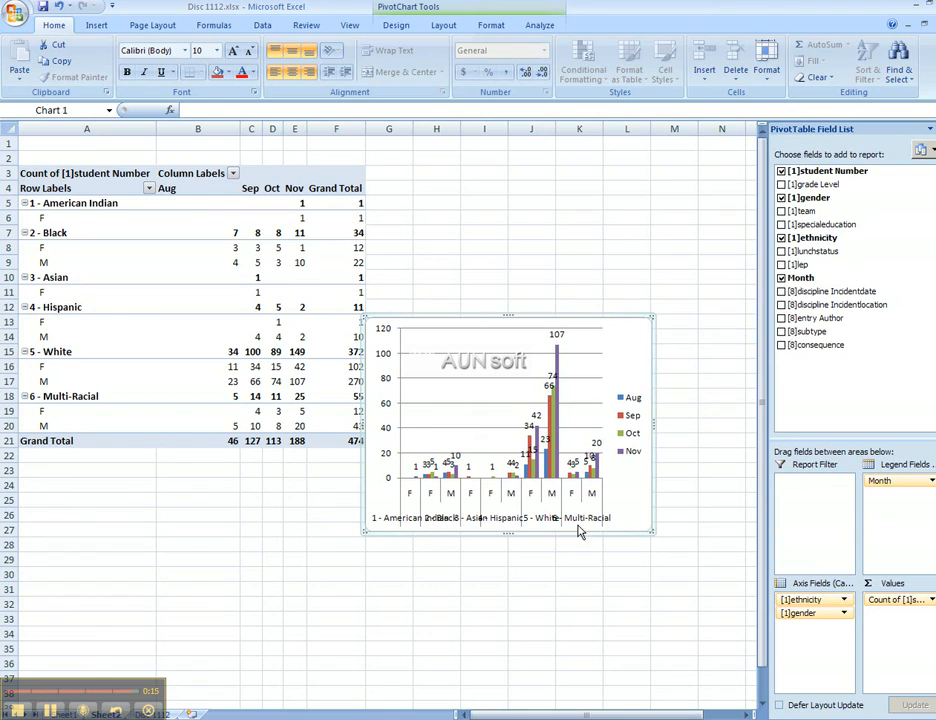
{"action": "left_click_drag", "start_coordinate": [816, 601], "coordinate": [815, 625]}
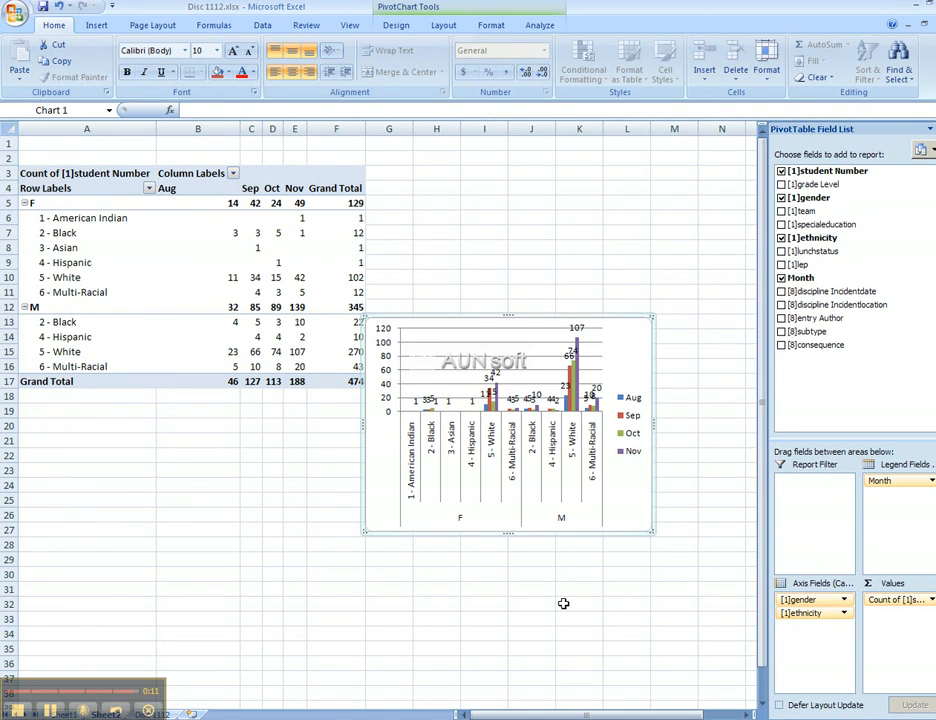